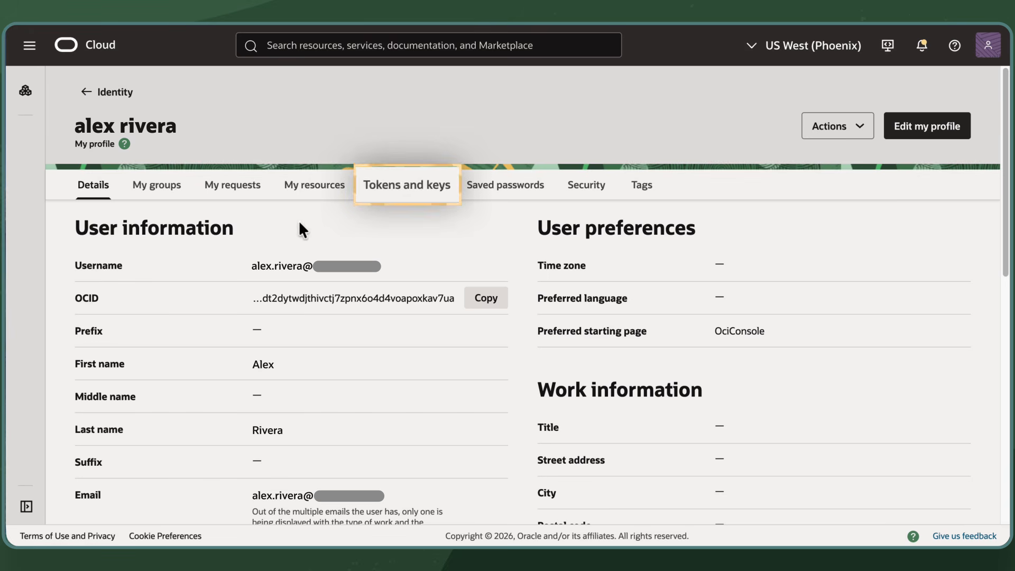
Step: Generate an API key pair under the profile's tokens and keys, download the private key, and add the key
left_click(397, 191)
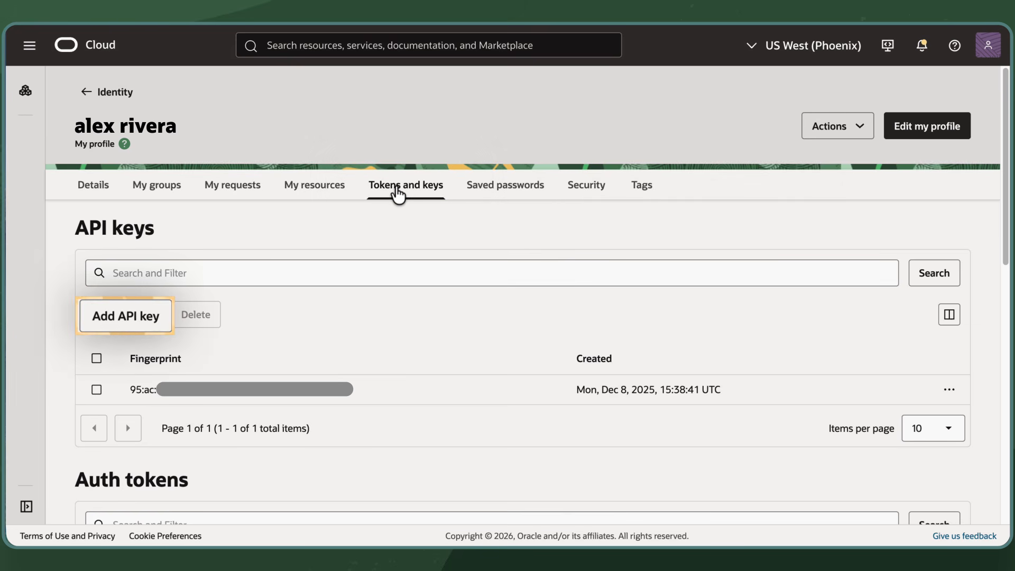
left_click(147, 316)
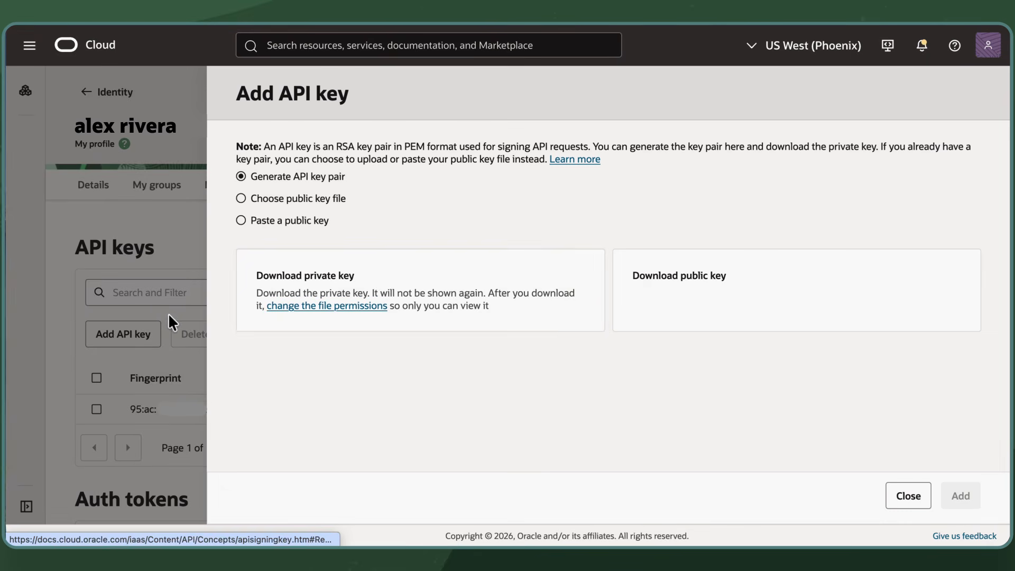
left_click(380, 280)
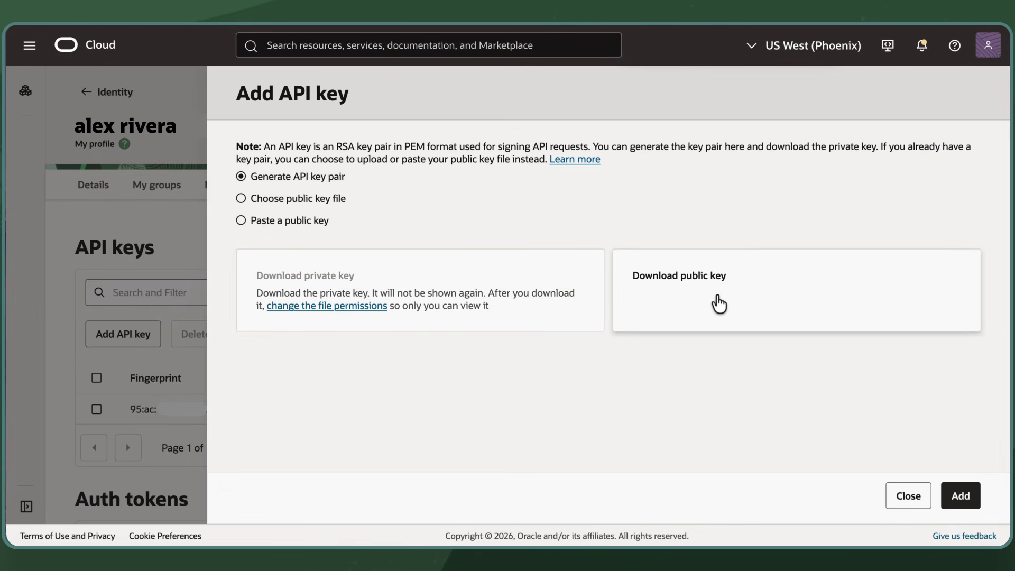
left_click(961, 492)
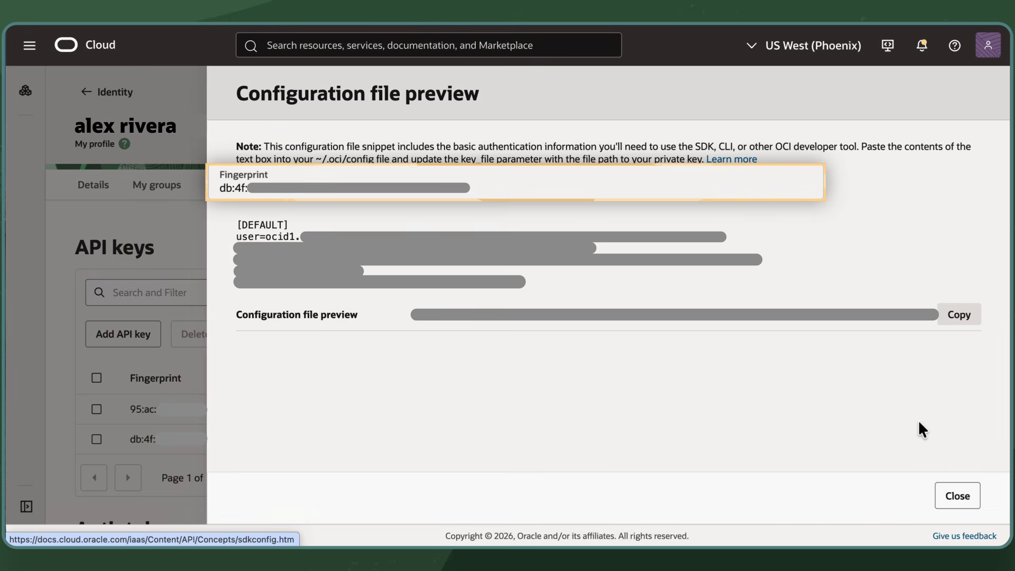
left_click(961, 496)
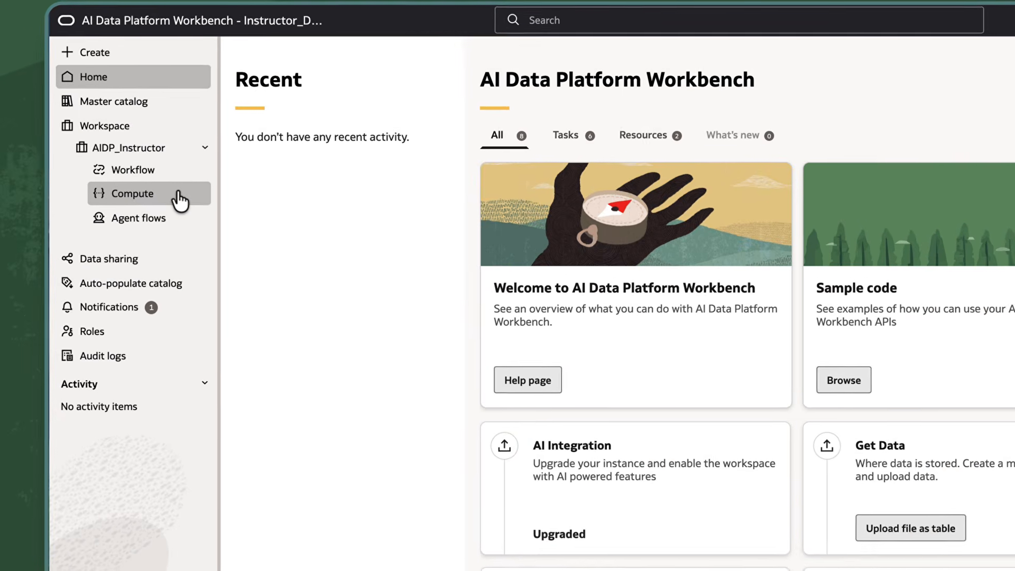
Step: In AI Data Platform Workbench, download the Oracle Analytics Cloud connection file from the Spark_Compute cluster's connection details
left_click(76, 188)
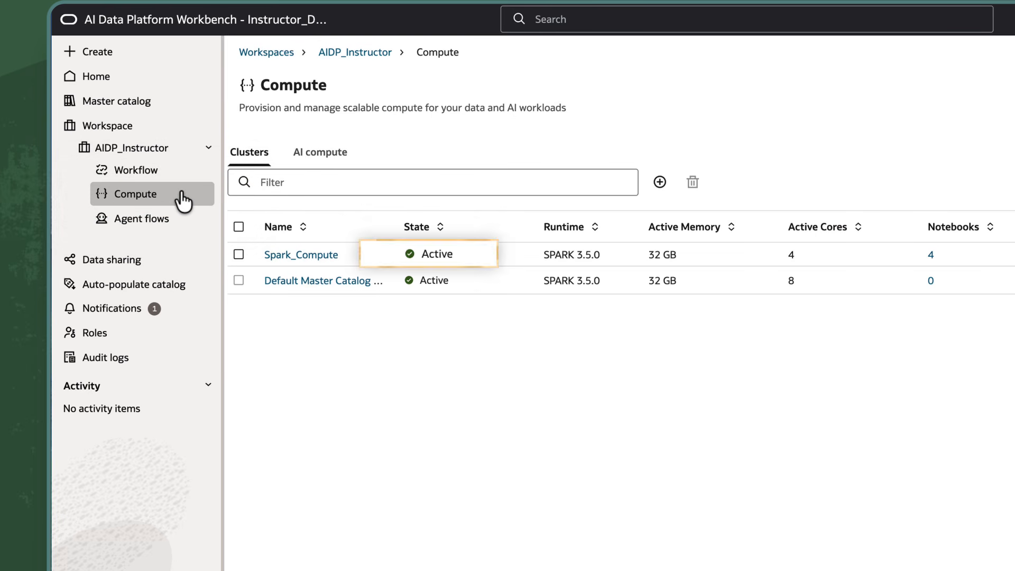
left_click(301, 255)
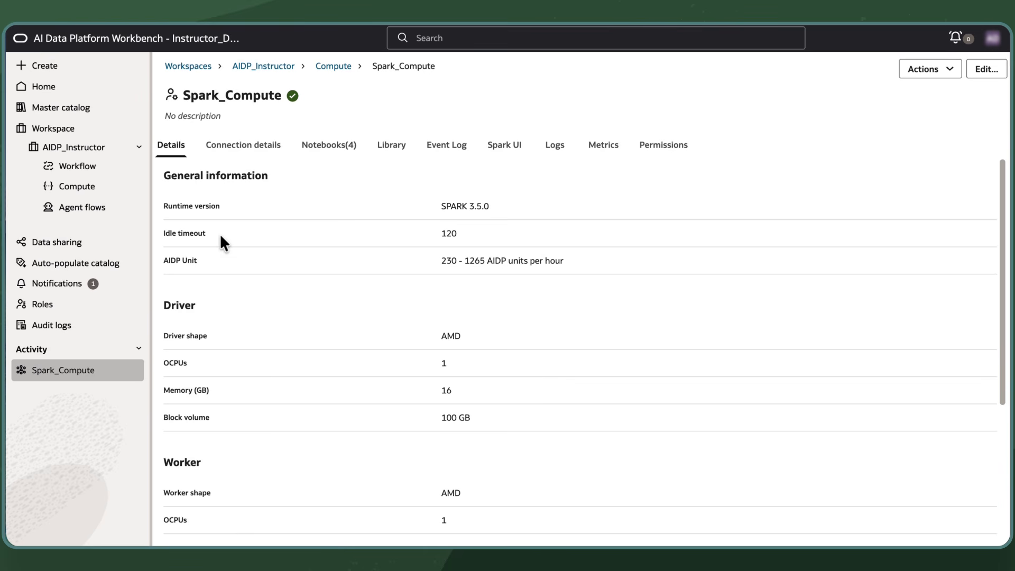
left_click(246, 147)
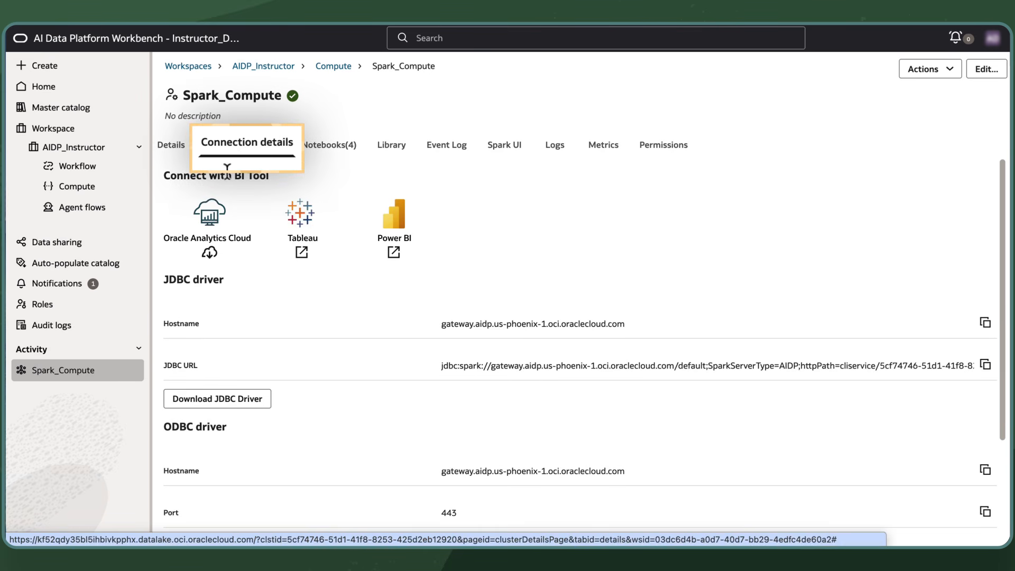
left_click(212, 256)
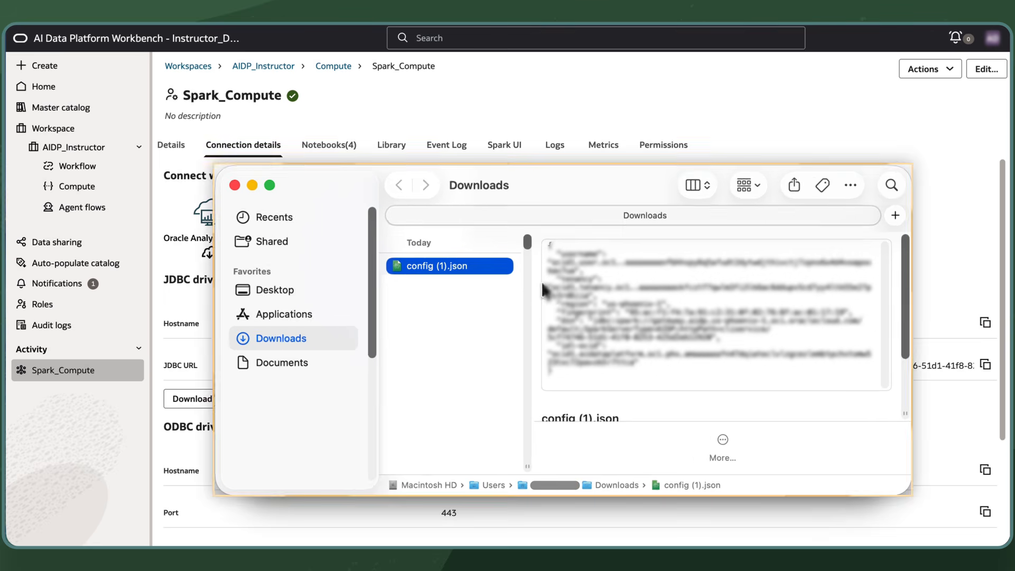
Step: Rename the downloaded connection file in the Downloads folder as config_demo.json
left_click(468, 278)
key("Right")
key("BackSpace")
key("BackSpace")
key("BackSpace")
key("BackSpace")
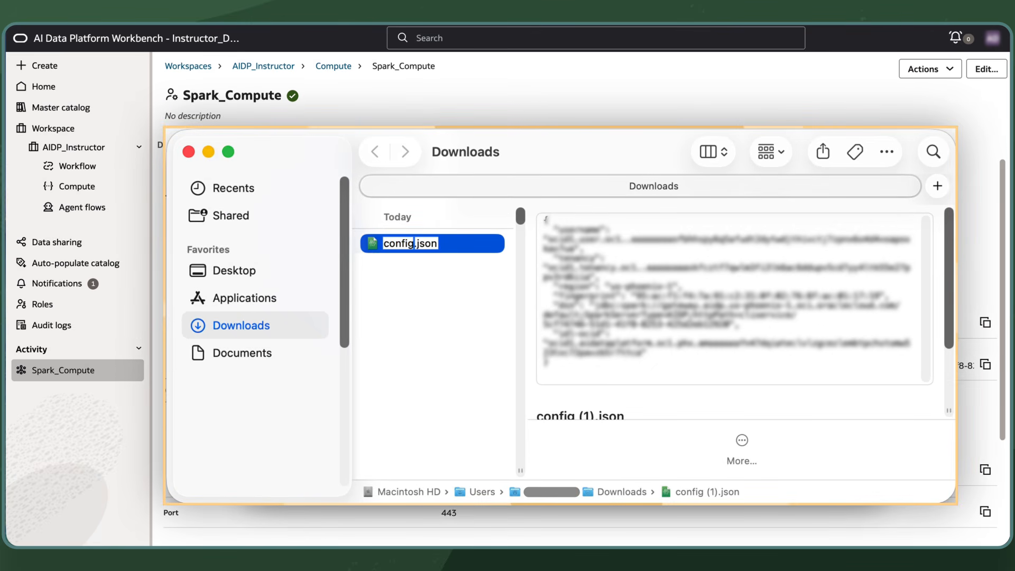
type("_demo")
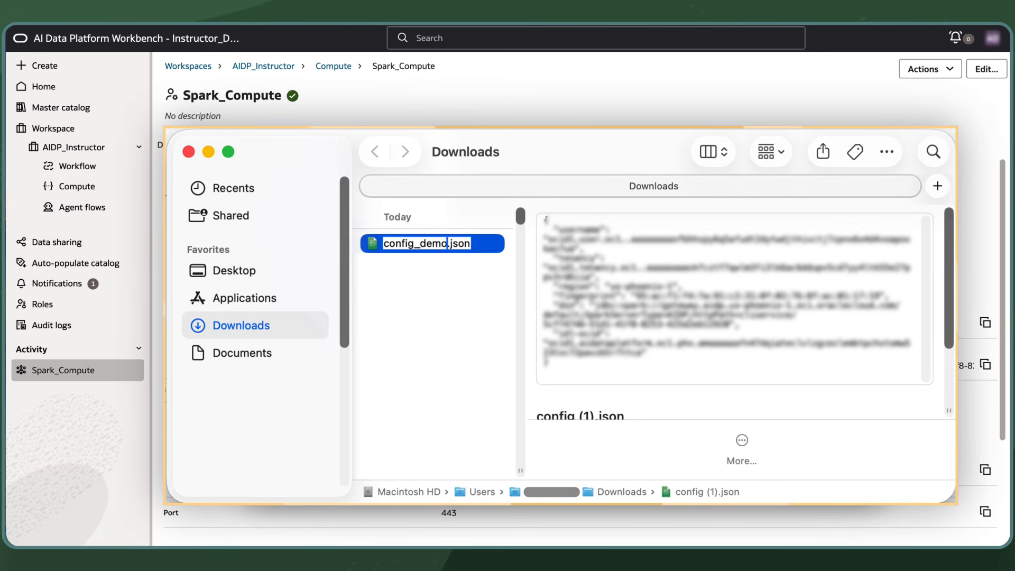
key("Return")
Step: Open config_demo.json in TextEdit
right_click(478, 248)
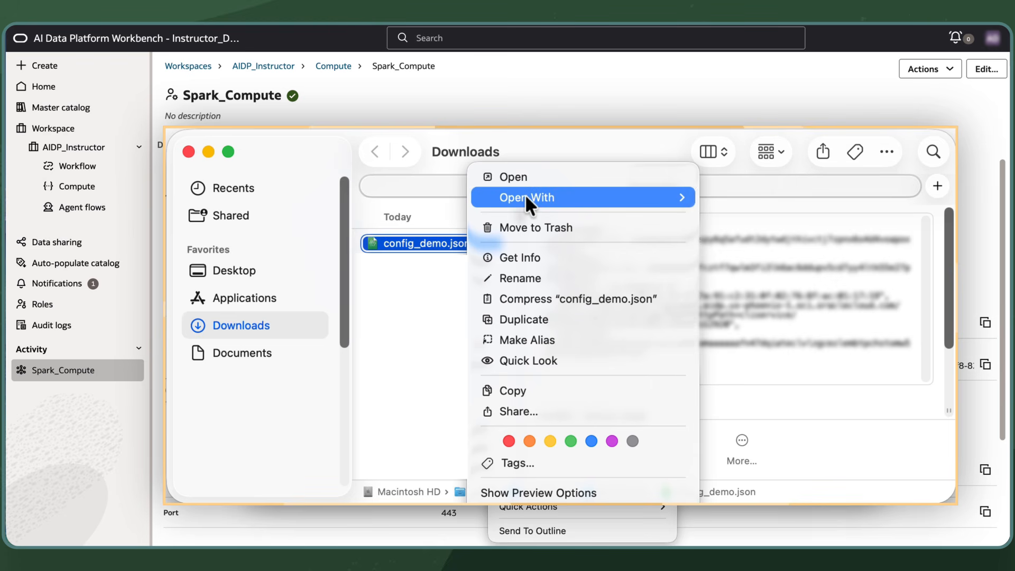
mouse_move(526, 197)
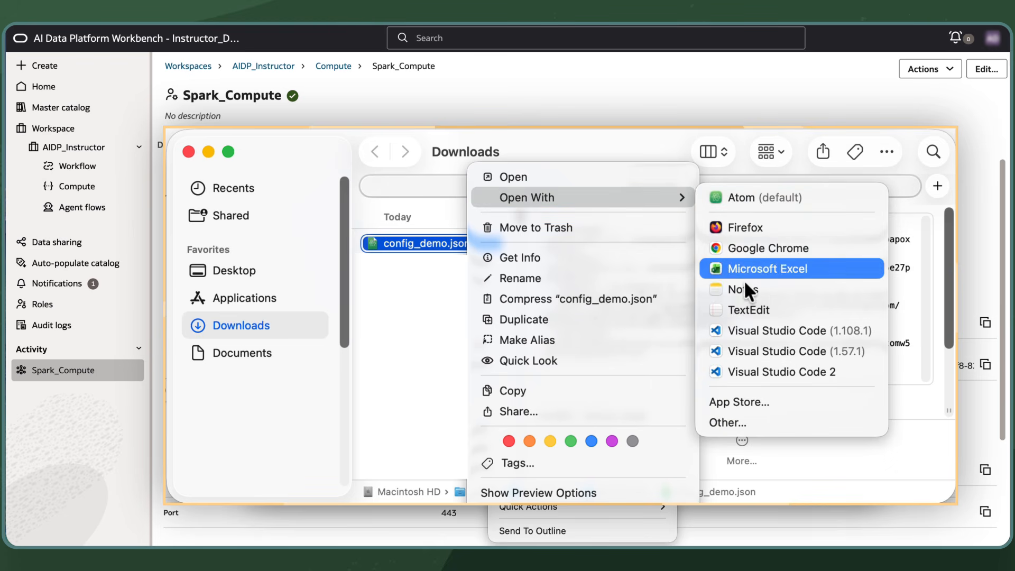
left_click(762, 307)
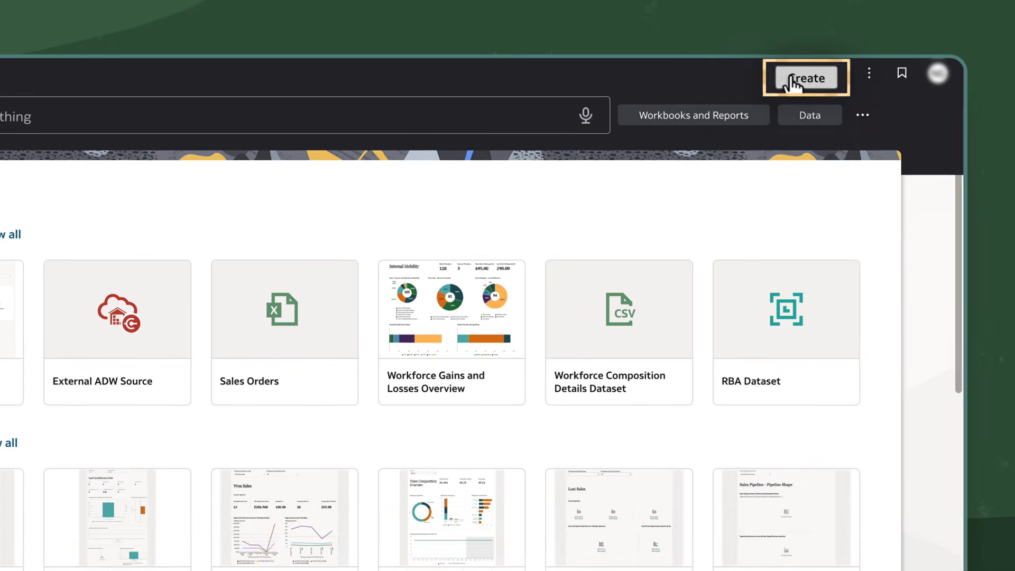
Step: In Oracle Analytics, start a new Oracle AI Data Platform connection and name it AIDP_Connection
left_click(878, 39)
left_click(757, 218)
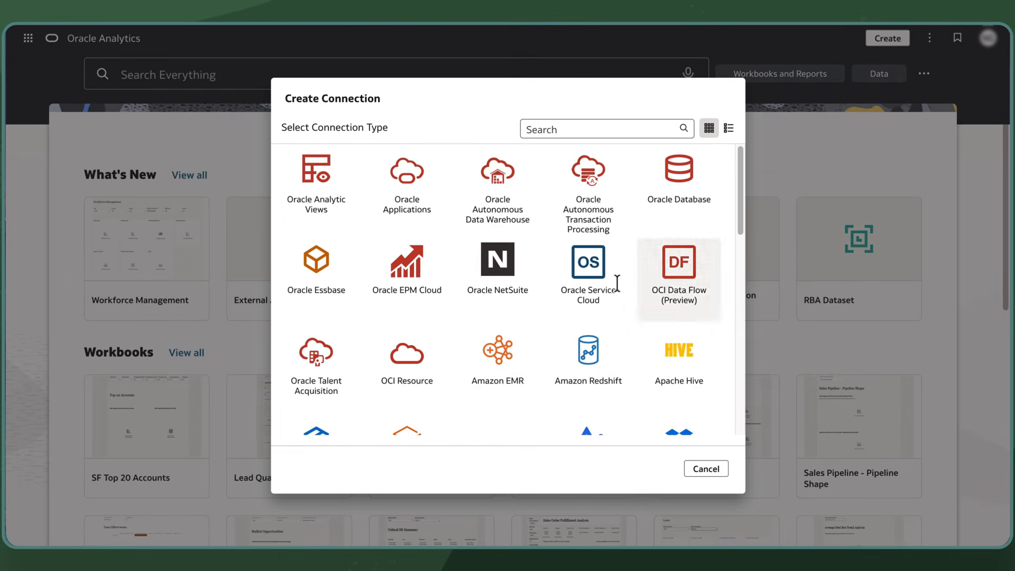
scroll(564, 328, "down", 10)
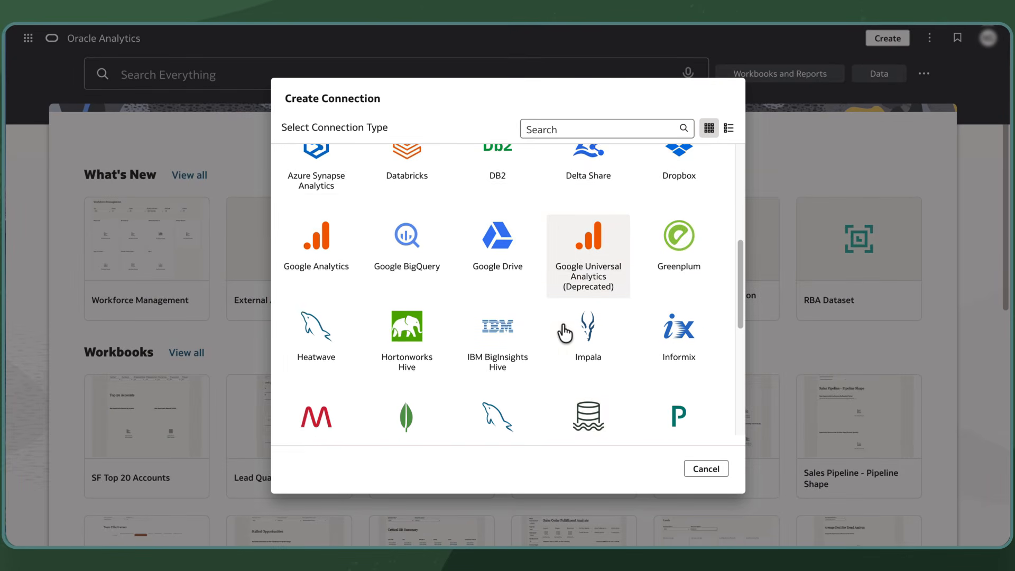
left_click(619, 357)
type("AIDP_Connection")
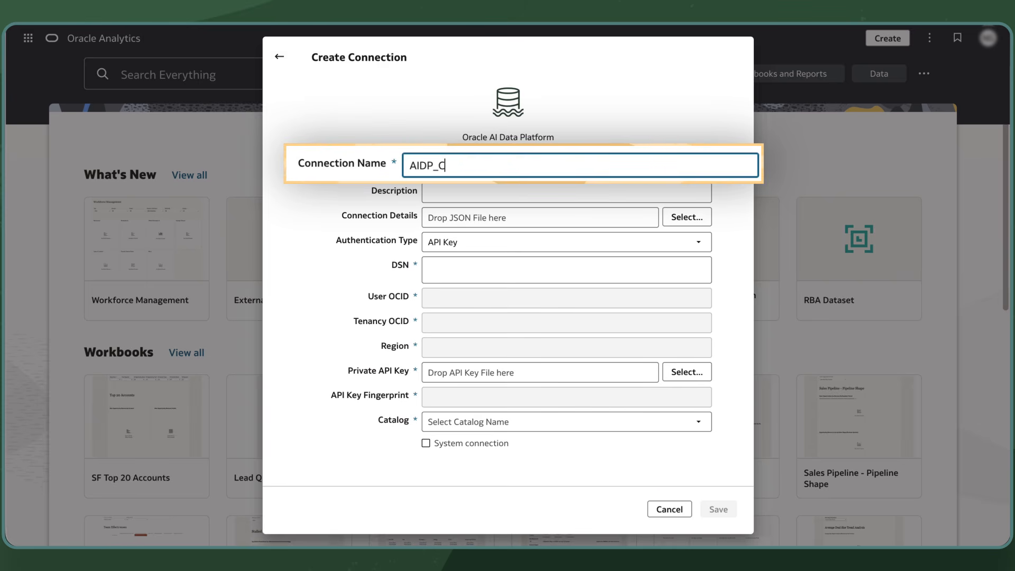
Step: Load the connection details from config_InstructorAIDP.json in the Downloads folder
left_click(687, 218)
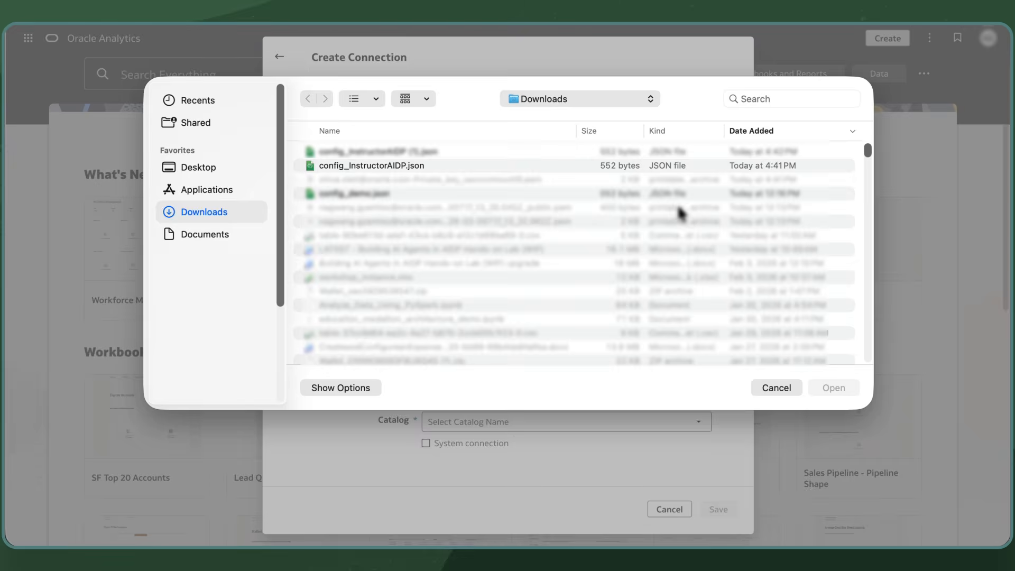
left_click(585, 154)
left_click(585, 165)
left_click(823, 386)
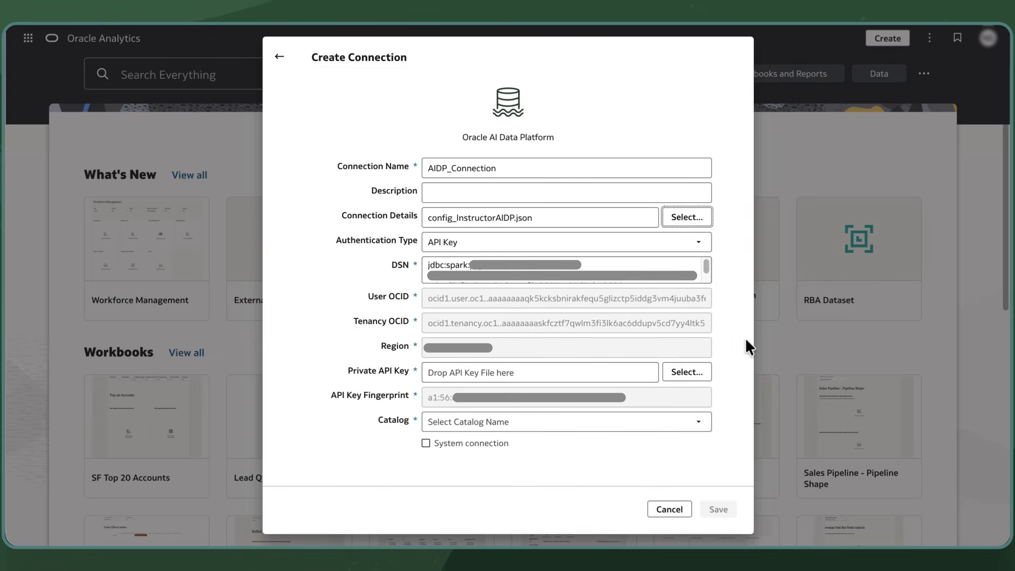
Step: Supply the Private API Key for the connection from the private key .pem file in the Downloads folder
left_click(684, 372)
left_click(551, 180)
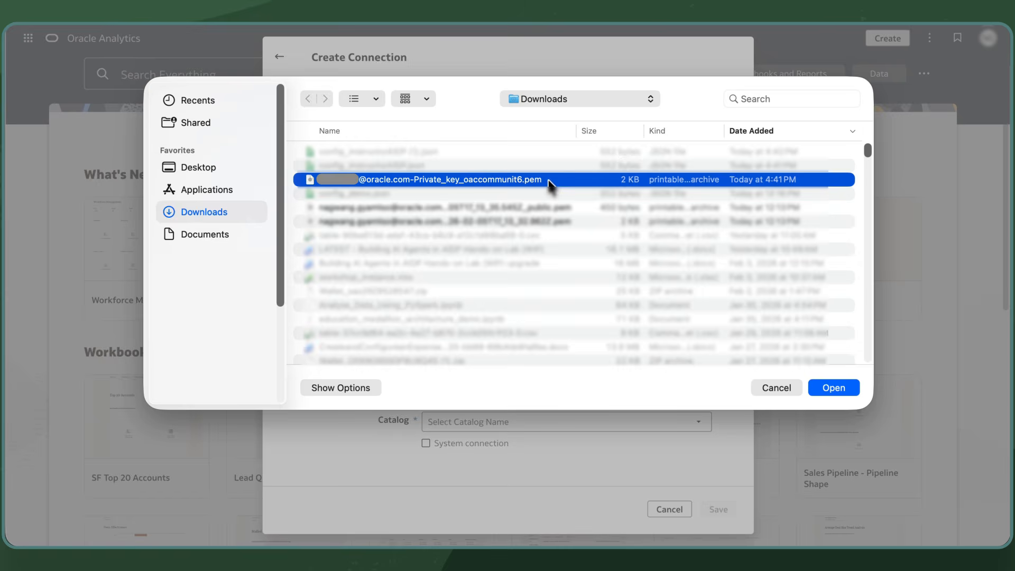
left_click(832, 386)
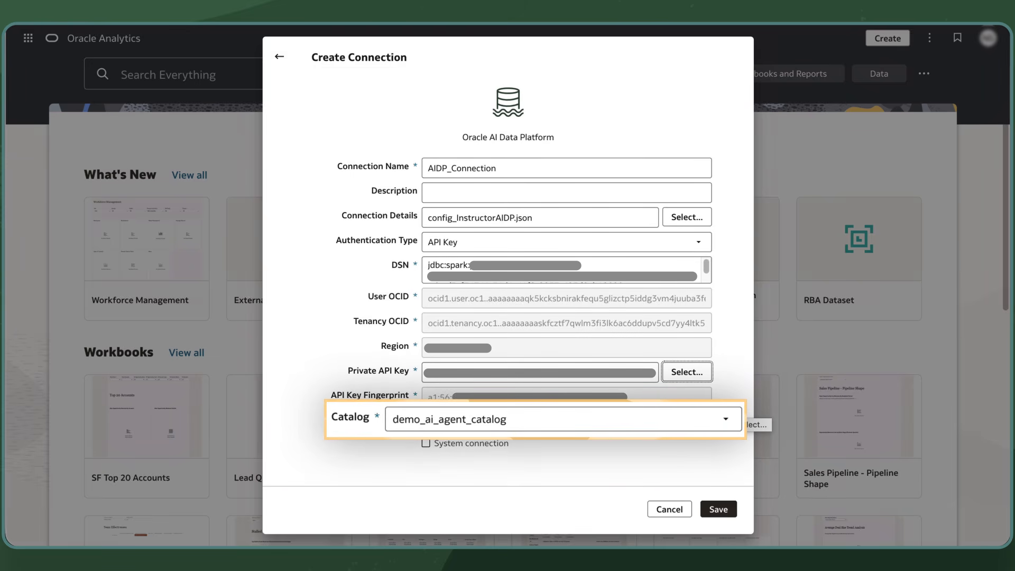
Step: Set the connection's catalog to ai_demo and save the connection
left_click(699, 421)
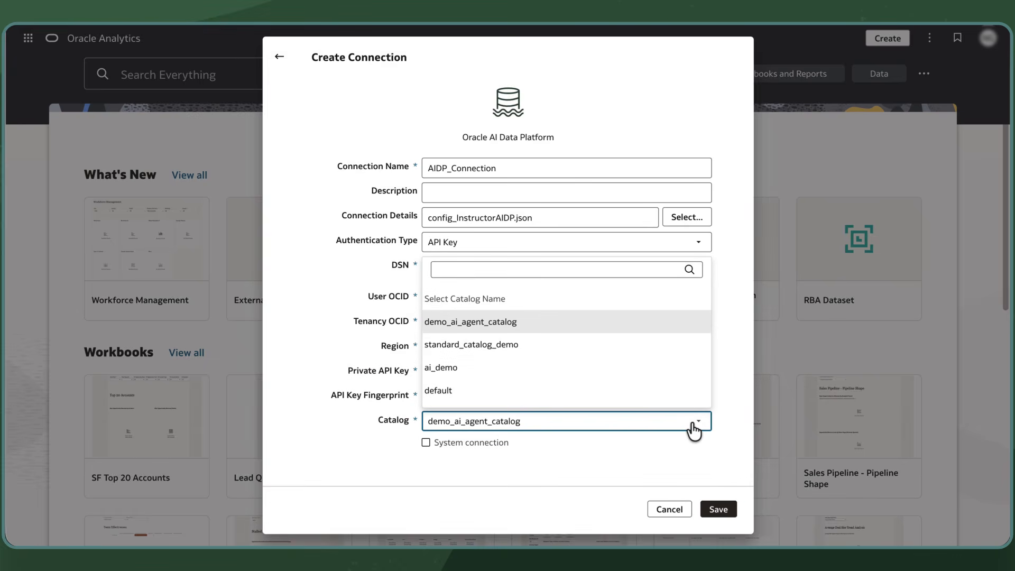
left_click(646, 373)
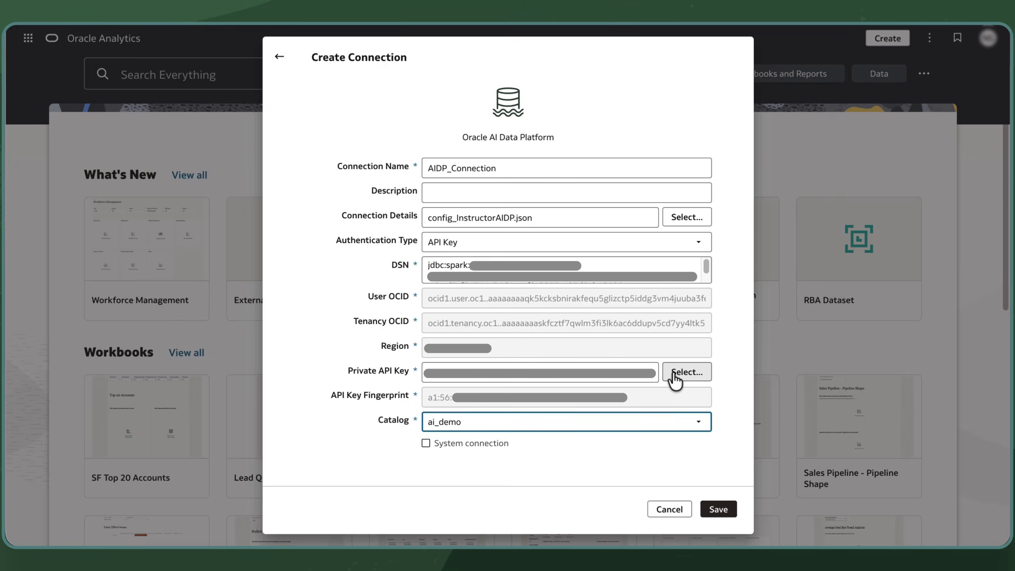
left_click(720, 511)
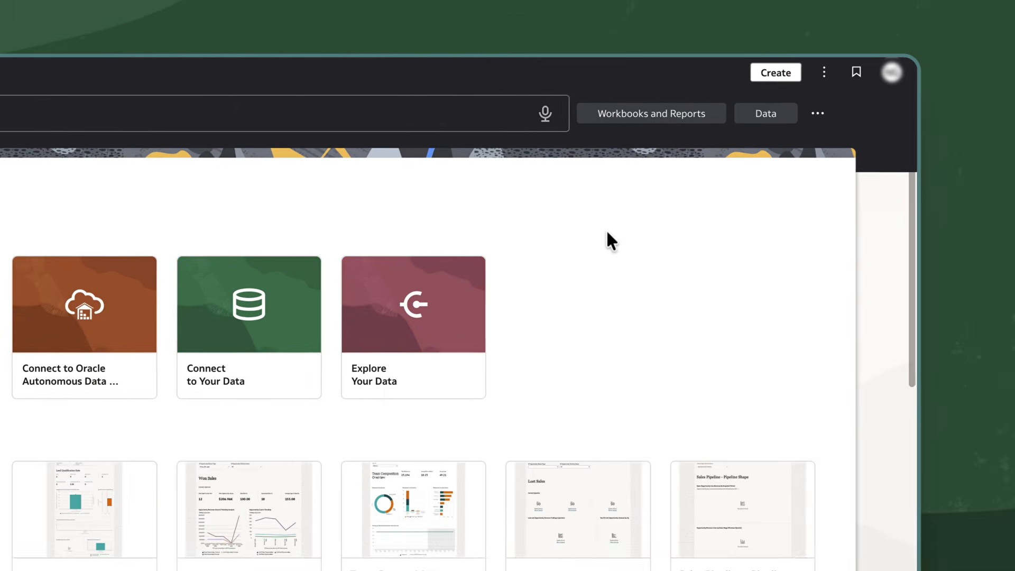
Step: Start a new dataset based on AIDP_Connection
left_click(888, 38)
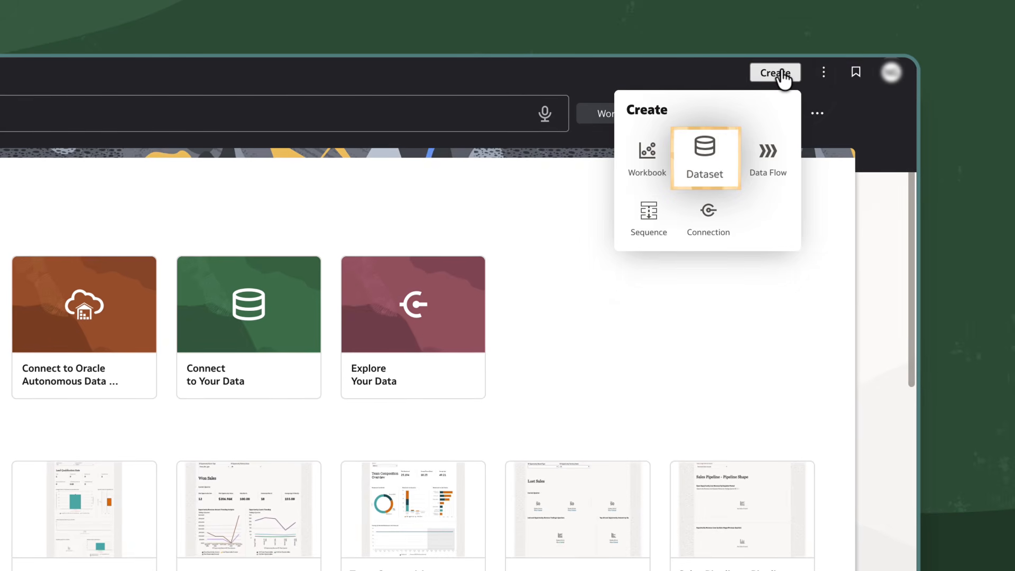
left_click(708, 154)
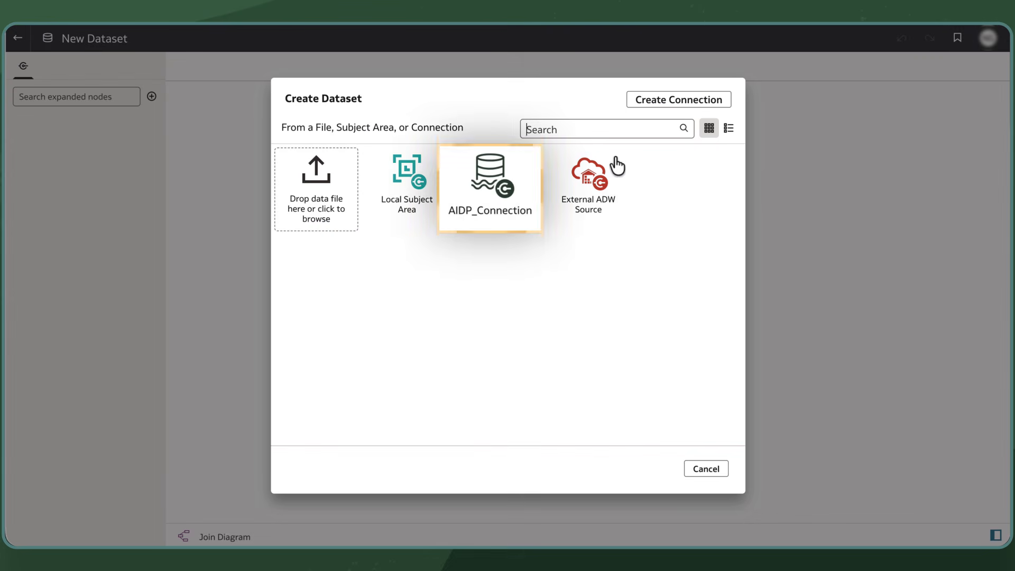
left_click(529, 192)
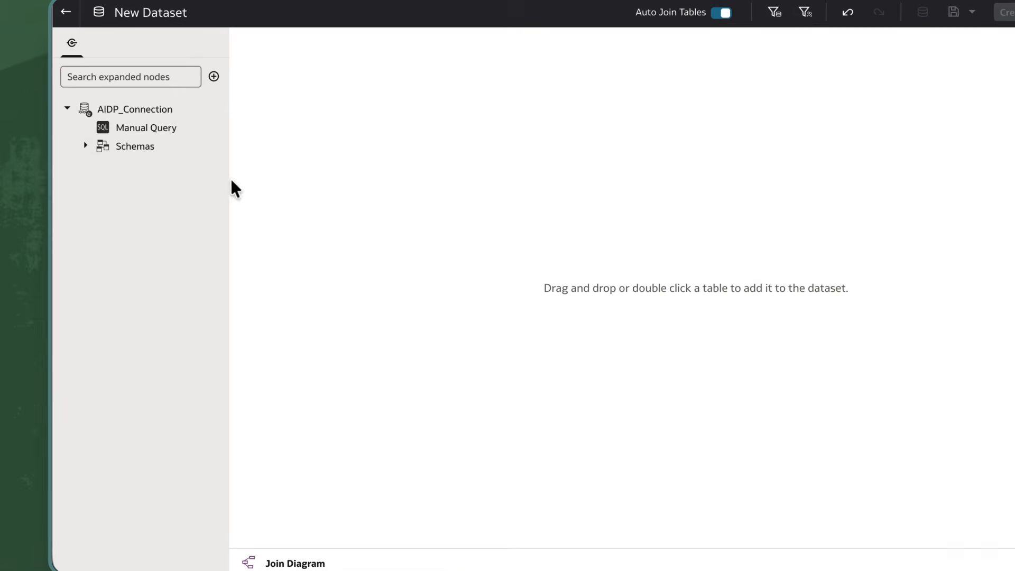
Step: Expand the bronze and silver schemas and add the bronze_customers and silver_payments tables to the dataset
left_click(85, 146)
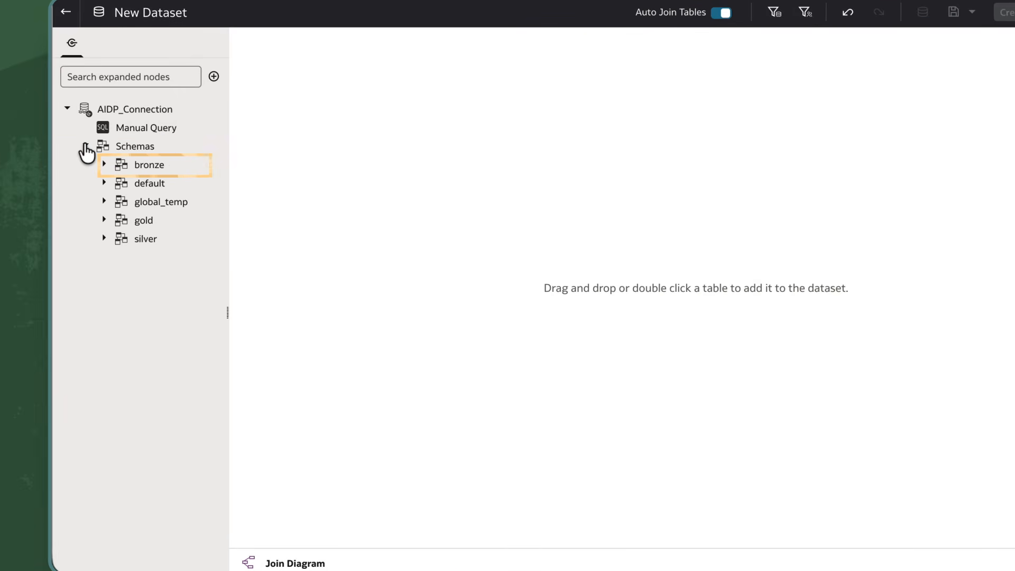
left_click(104, 164)
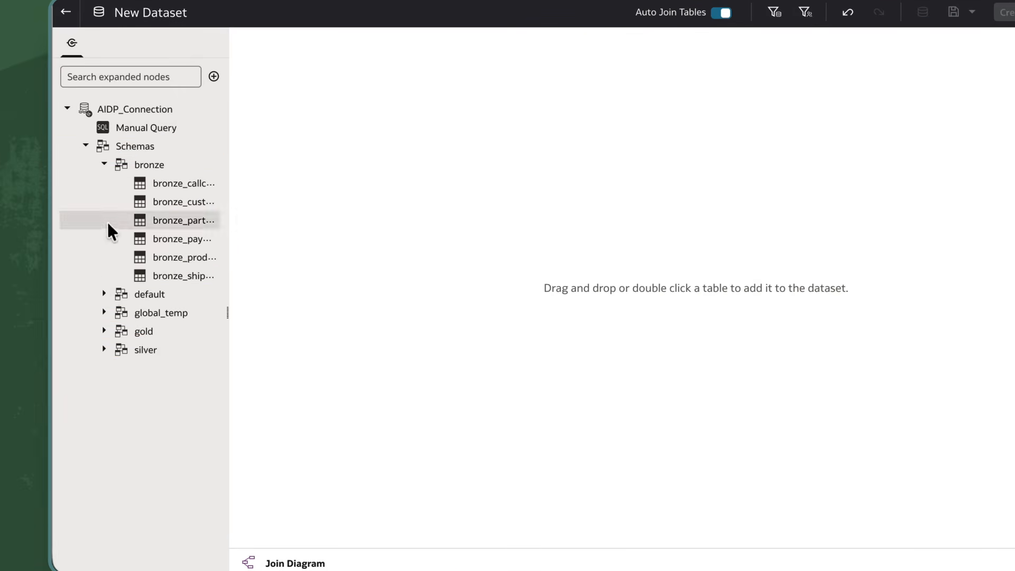
left_click(104, 349)
left_click_drag(228, 341, 293, 349)
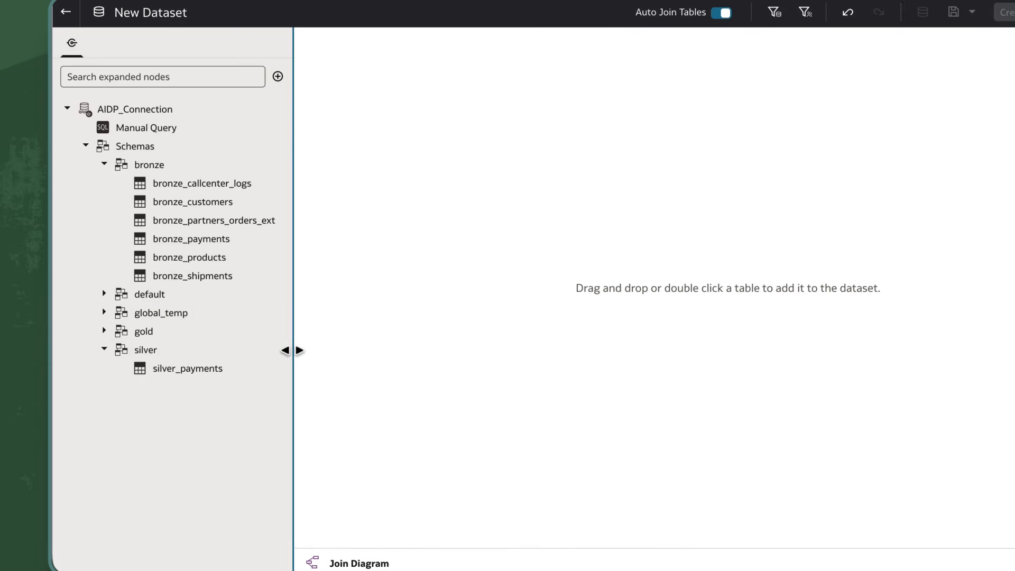
left_click(217, 206)
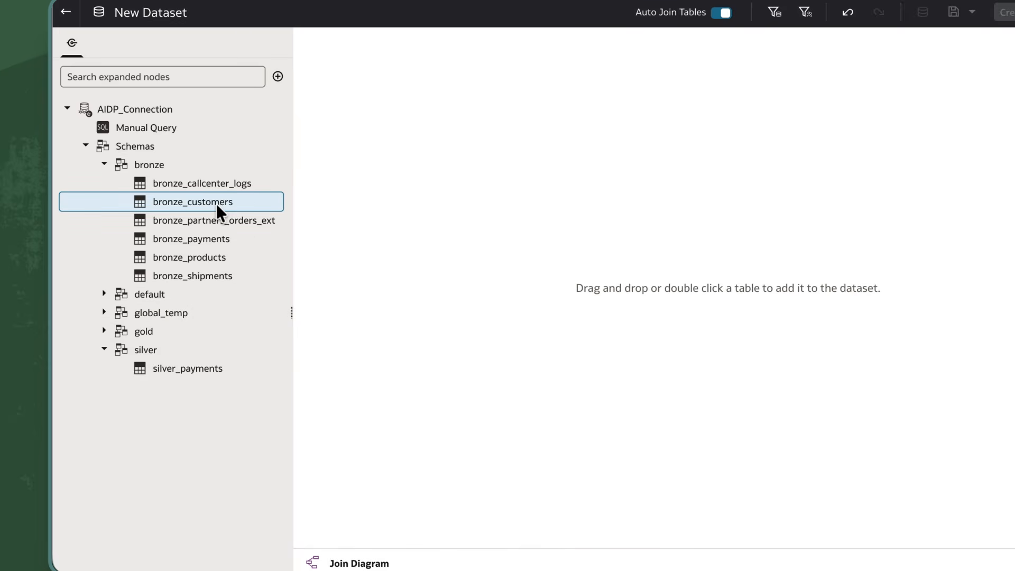
left_click(200, 370, "ctrl")
left_click_drag(200, 370, 519, 226)
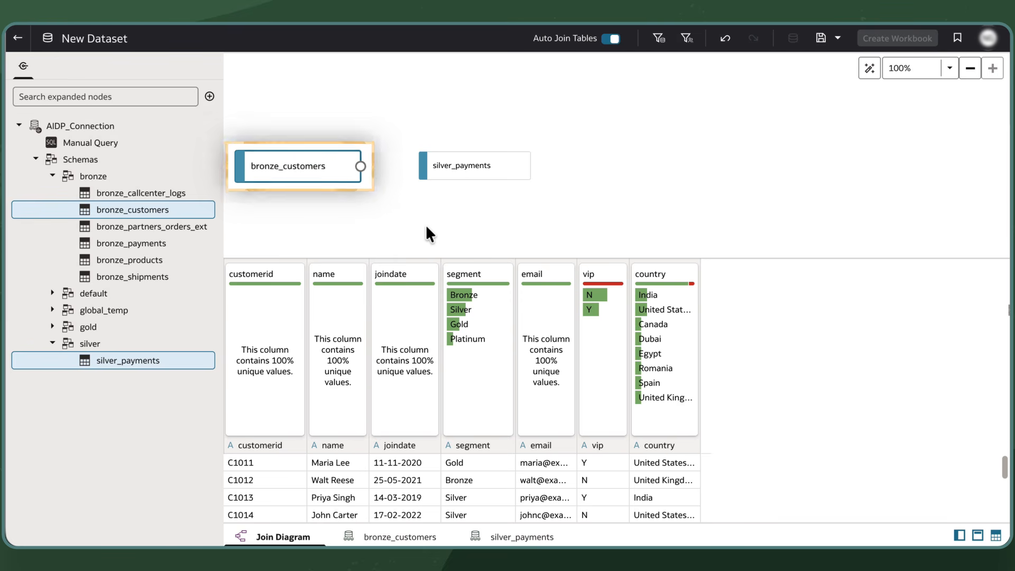
Step: Remove bronze_customers from the join diagram and save the dataset as Payments_Demo
left_click(356, 167)
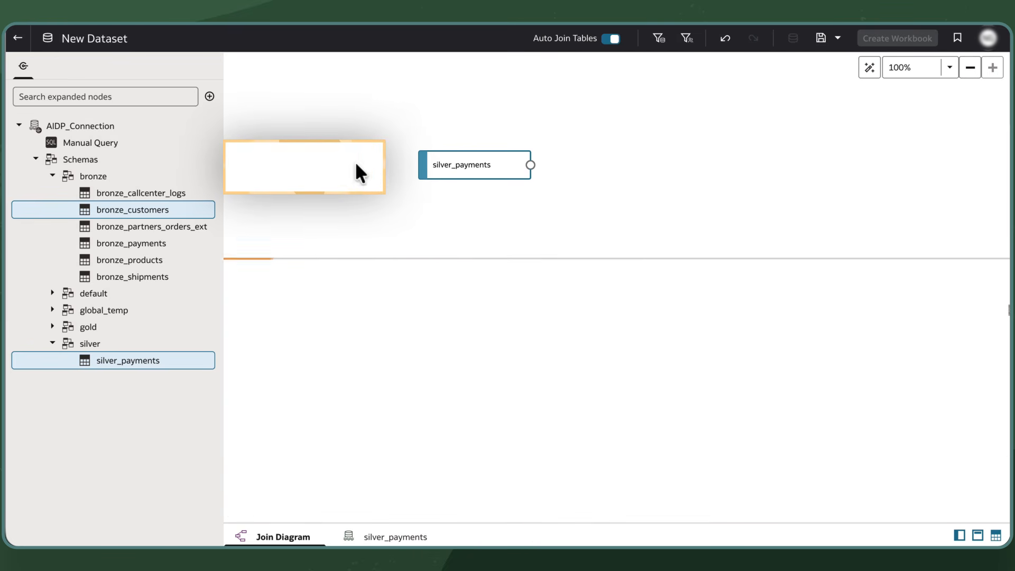
left_click(838, 38)
left_click(871, 93)
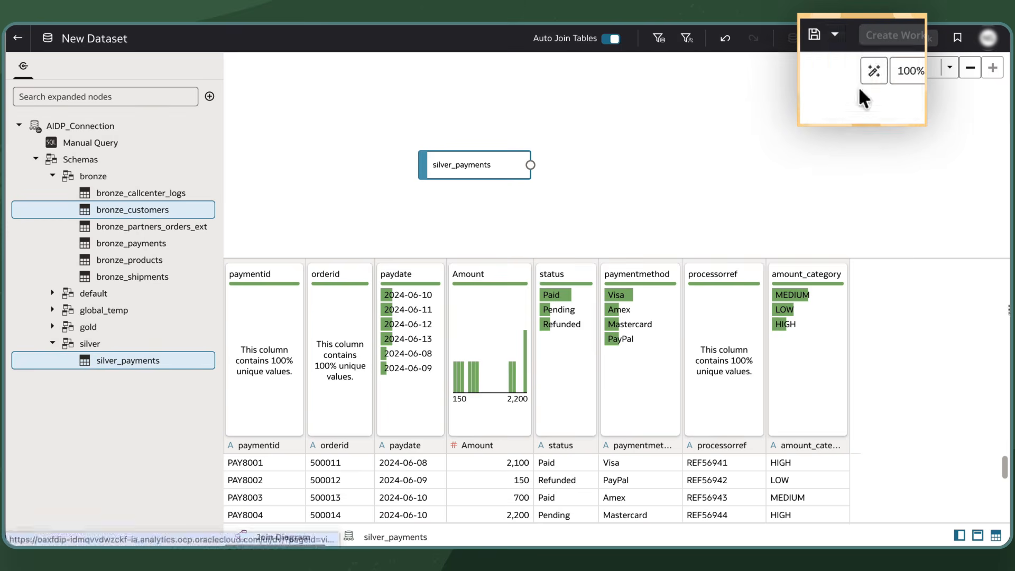
type("Payments_Demo")
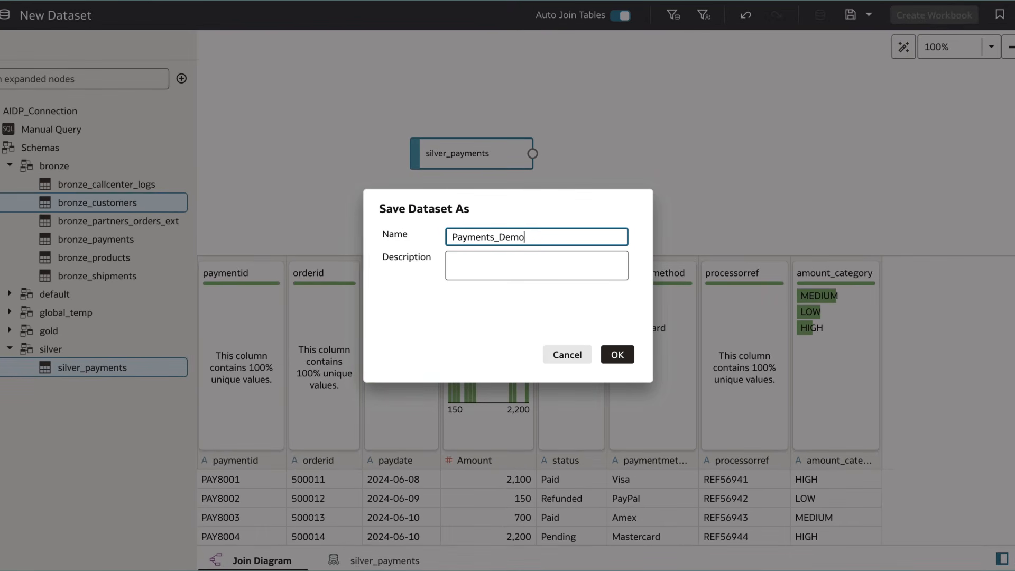
left_click(617, 355)
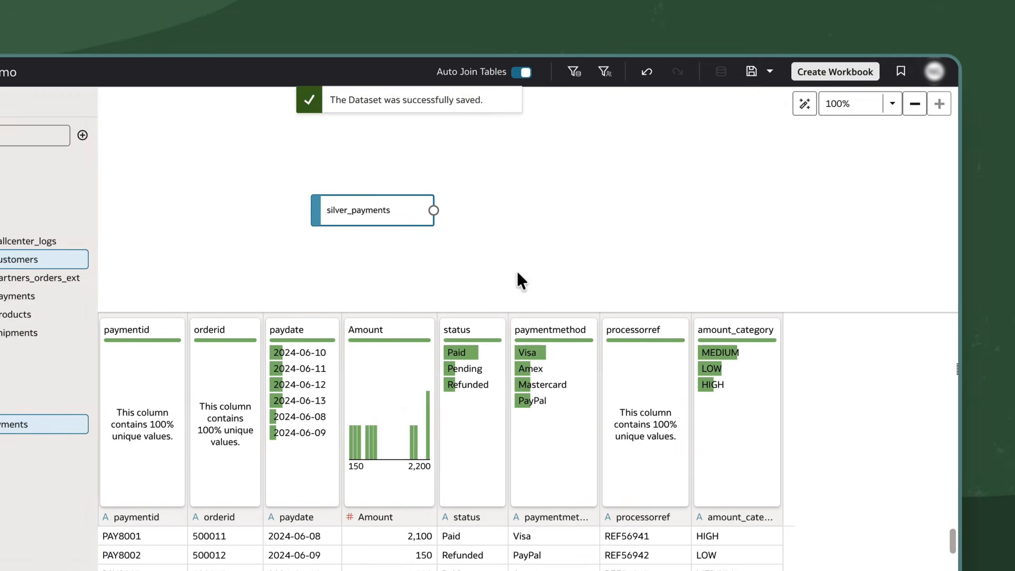
Step: Create a workbook from the dataset and place Amount and amount_category together on the canvas as a visualization
left_click(799, 91)
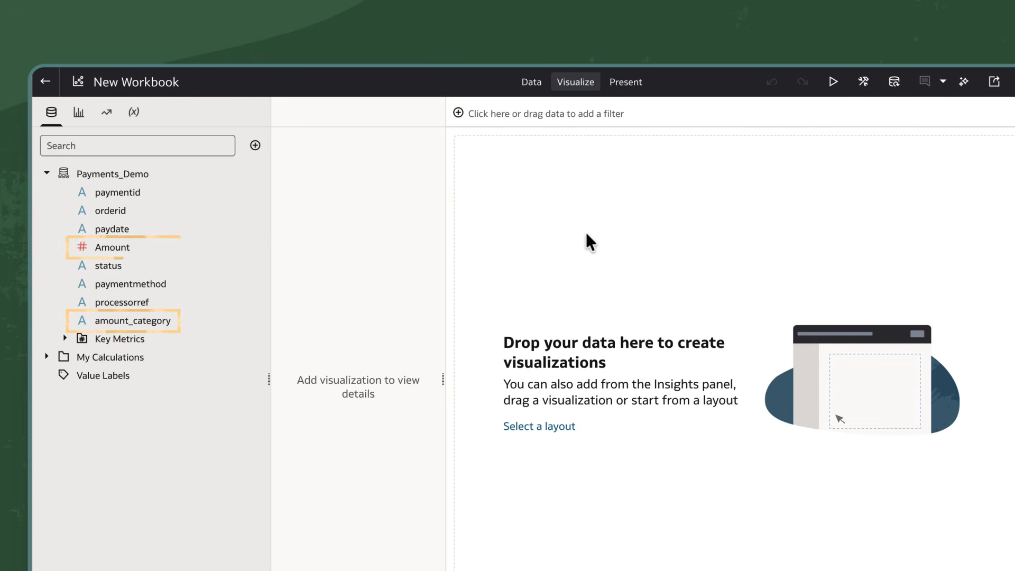
left_click(201, 247)
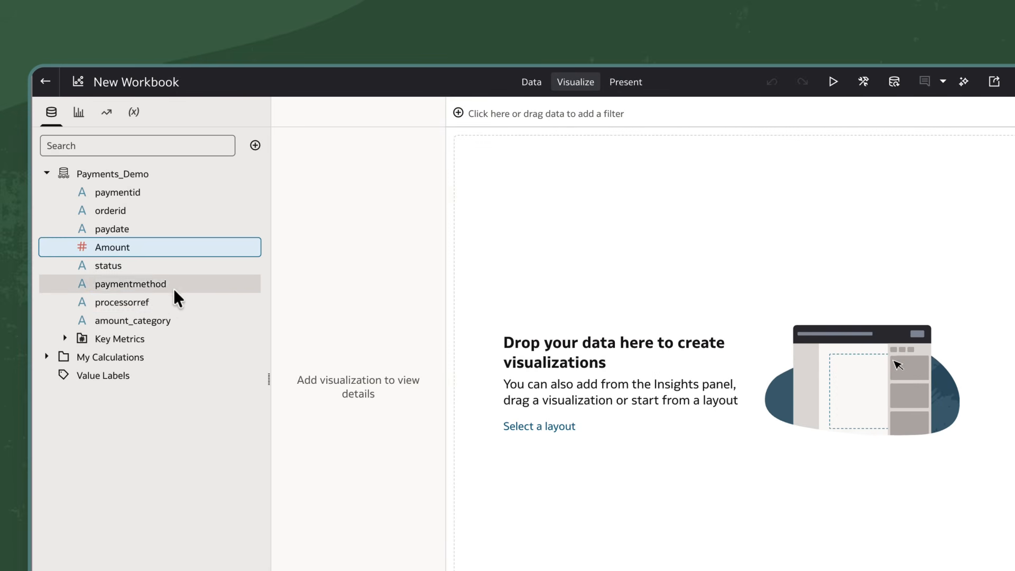
left_click(162, 319, "ctrl")
left_click_drag(150, 318, 556, 361)
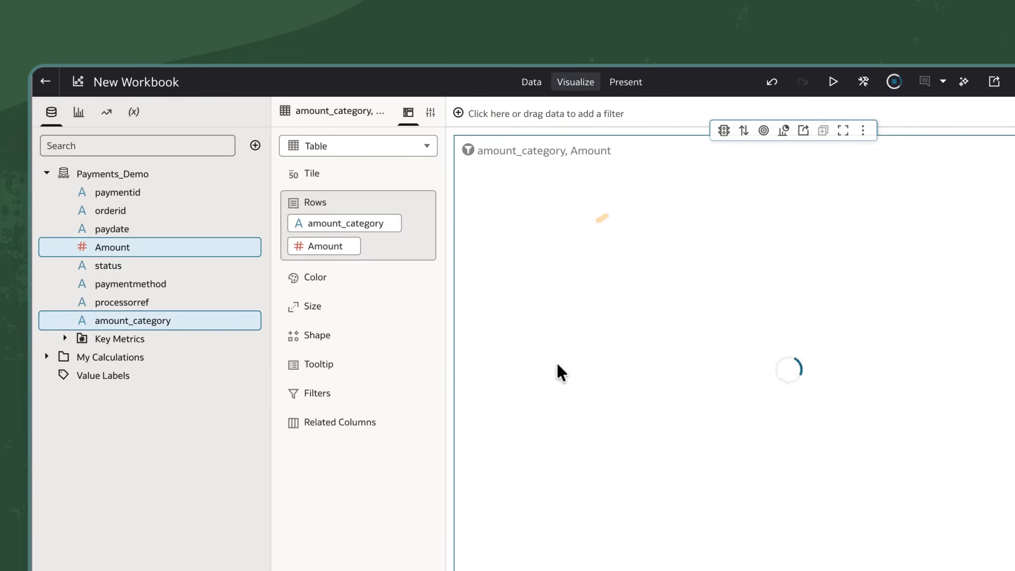